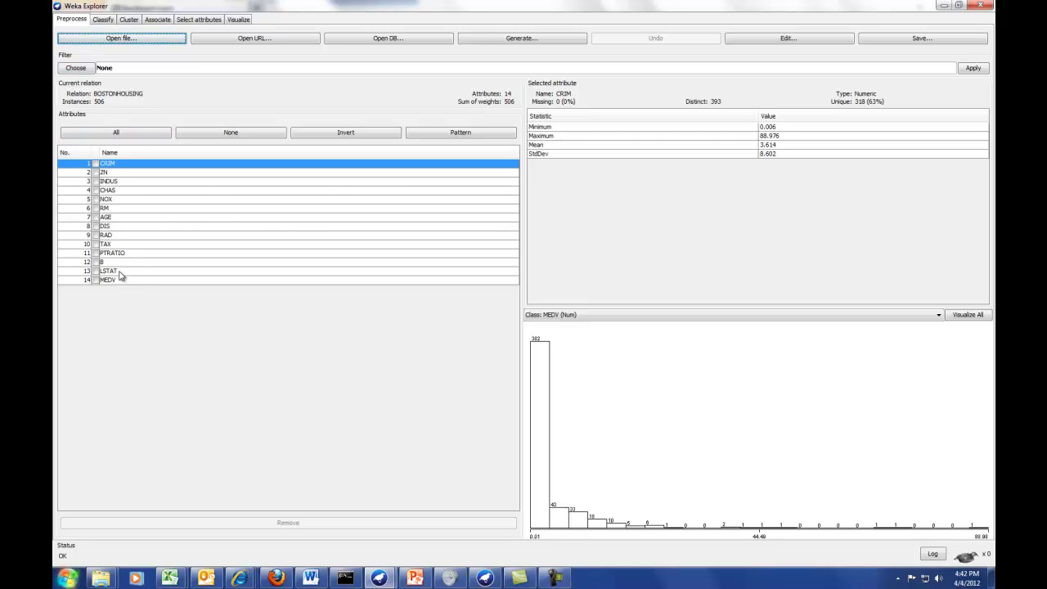
Run a 10-fold cross-validated MultilayerPerceptron on MEDV, giving correlation 0.8731 and RMSE 4.7346
{"action": "left_click", "coordinate": [110, 21]}
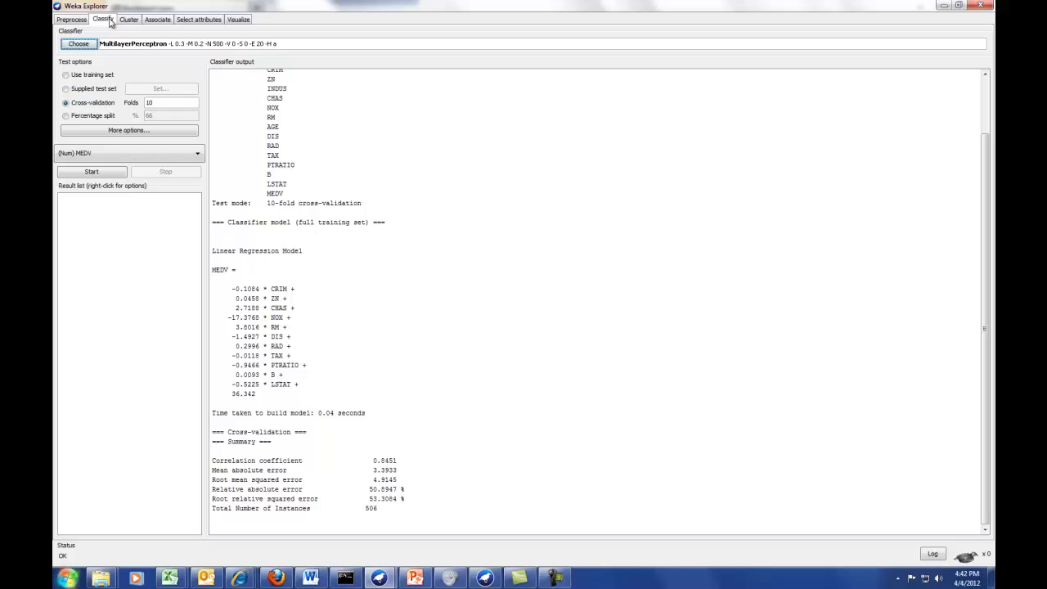
{"action": "left_click", "coordinate": [80, 44]}
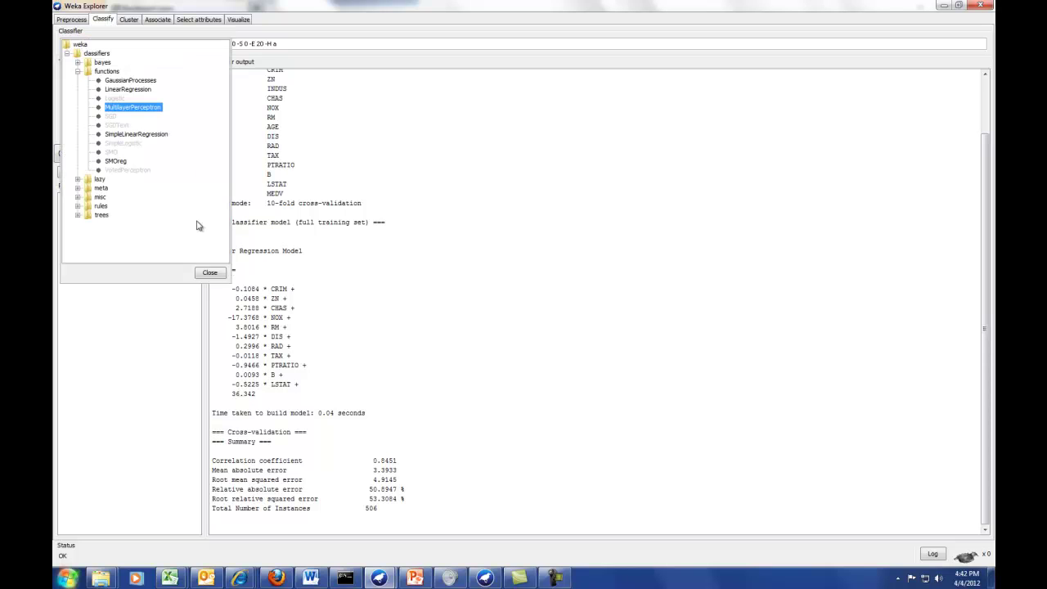
{"action": "left_click", "coordinate": [77, 64]}
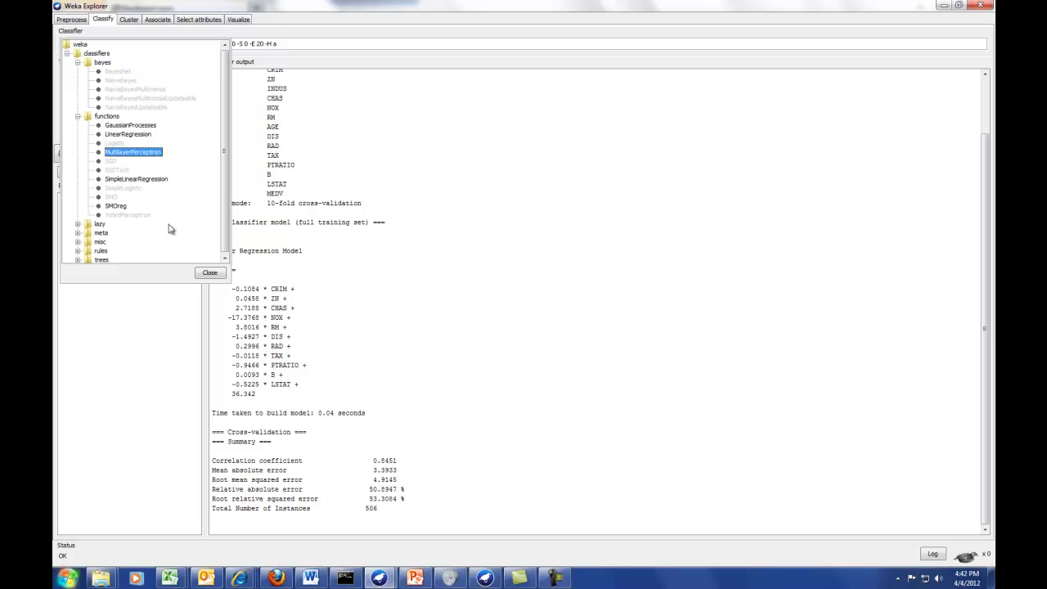
{"action": "left_click", "coordinate": [209, 273]}
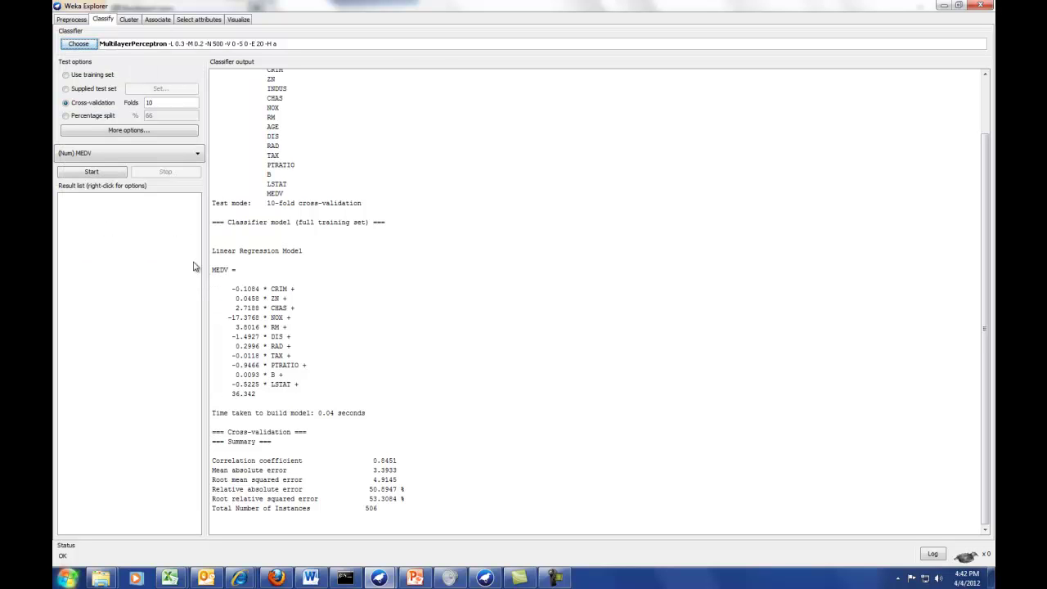
{"action": "left_click", "coordinate": [109, 177]}
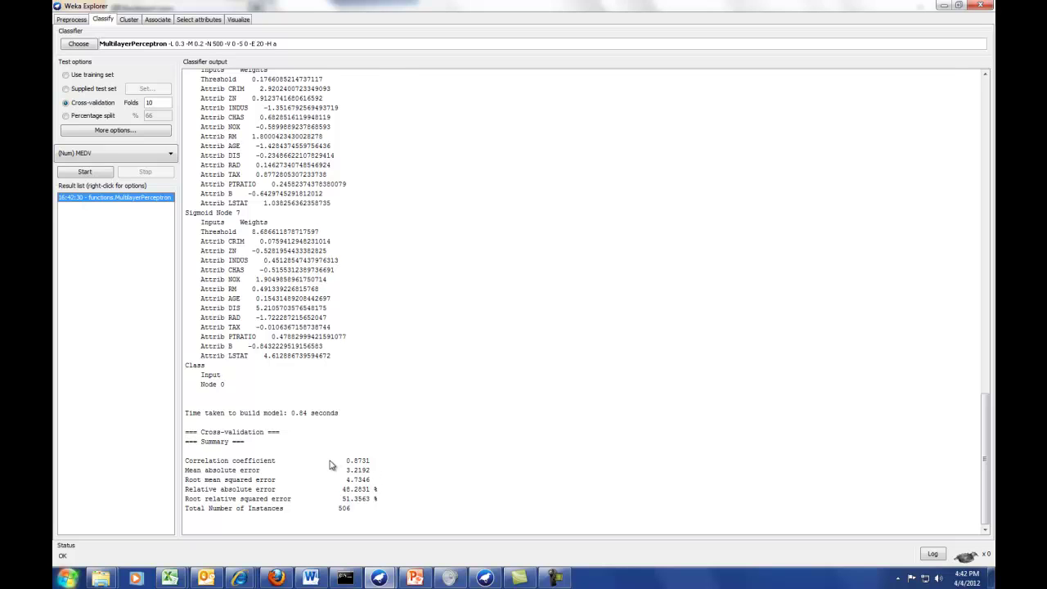
Select functions > LinearRegression and cross-validate it, giving correlation 0.8451 and RMSE 4.9145
{"action": "left_click", "coordinate": [77, 44]}
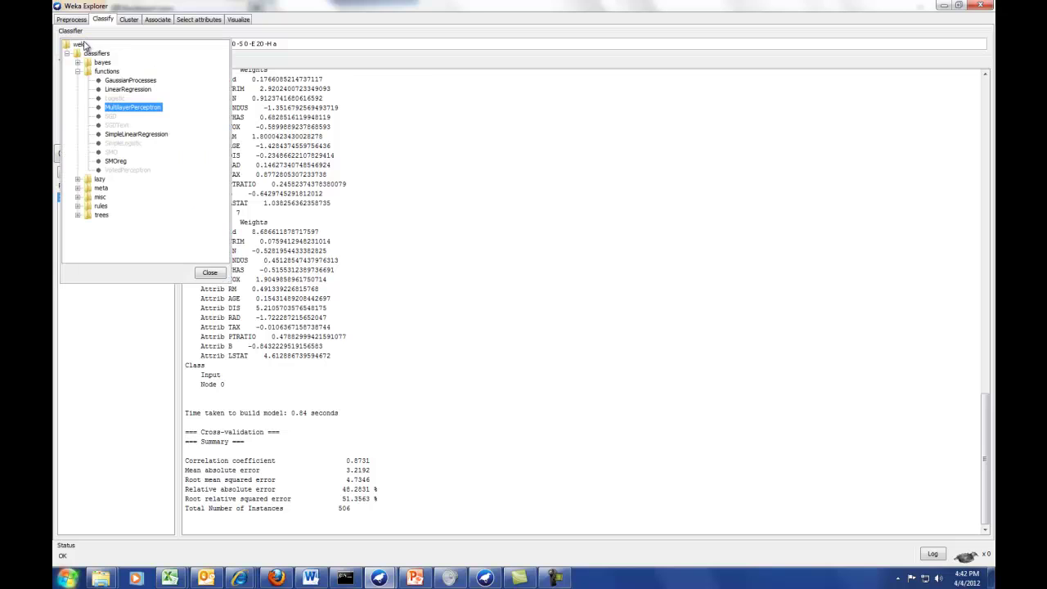
{"action": "left_click", "coordinate": [76, 180]}
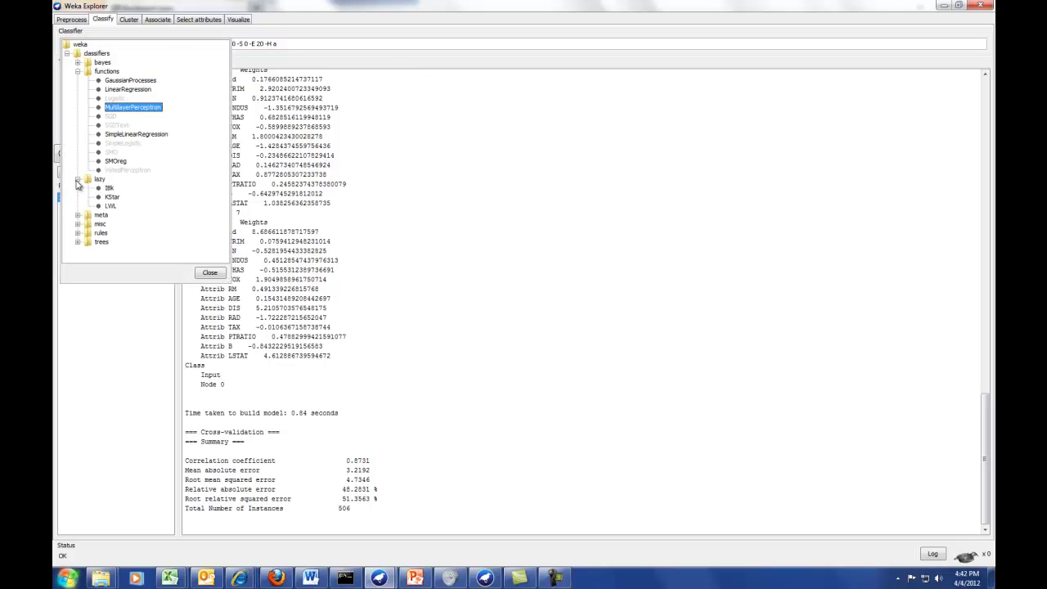
{"action": "left_click", "coordinate": [77, 180]}
{"action": "left_click", "coordinate": [77, 189]}
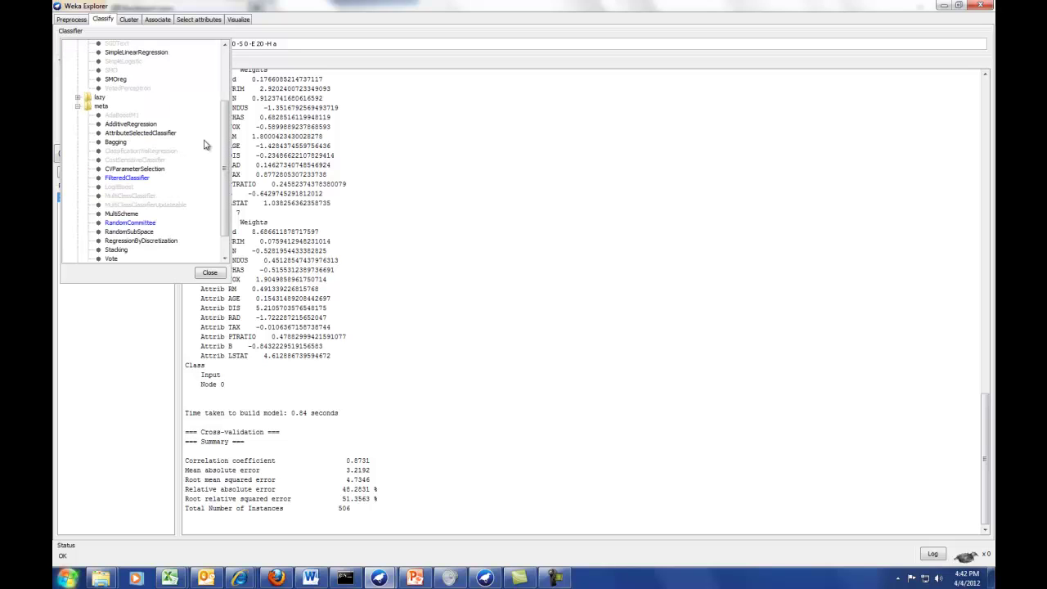
{"action": "scroll", "coordinate": [222, 163], "scroll_direction": "down", "scroll_amount": 1}
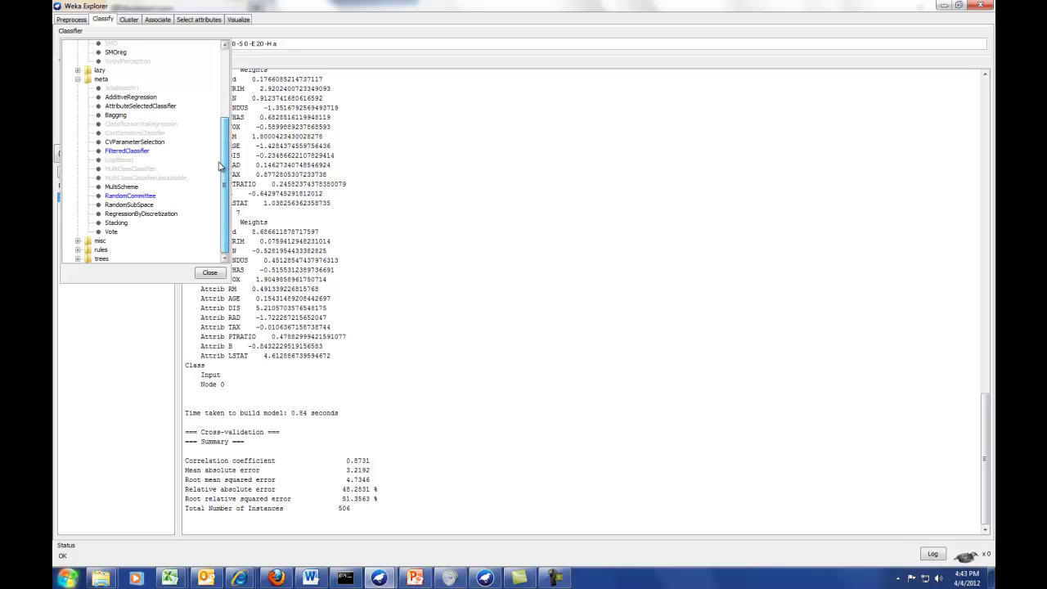
{"action": "left_click", "coordinate": [78, 241]}
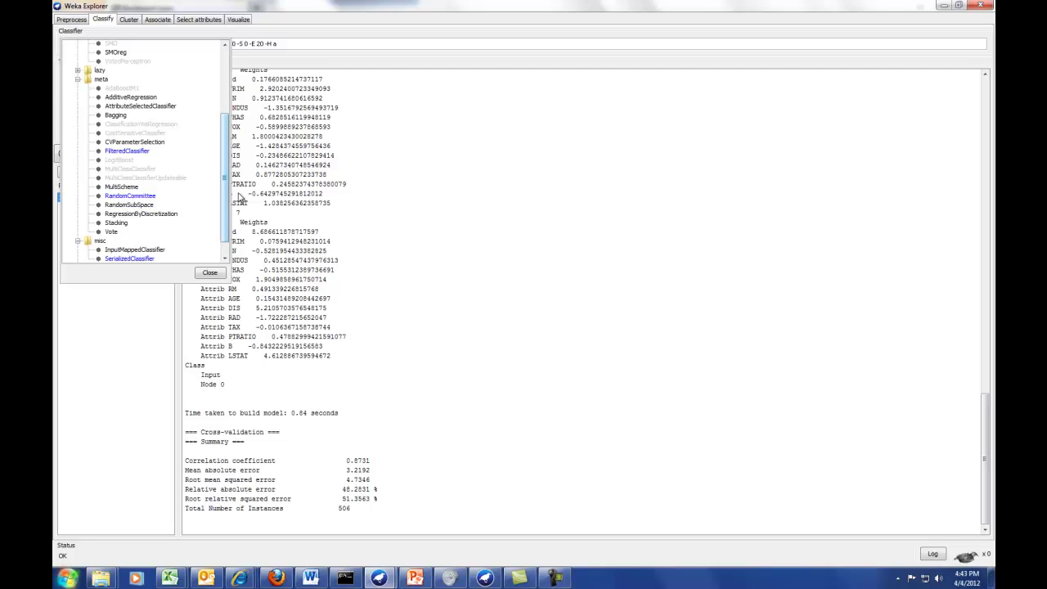
{"action": "scroll", "coordinate": [226, 214], "scroll_direction": "down", "scroll_amount": 1}
{"action": "scroll", "coordinate": [179, 186], "scroll_direction": "up", "scroll_amount": 5}
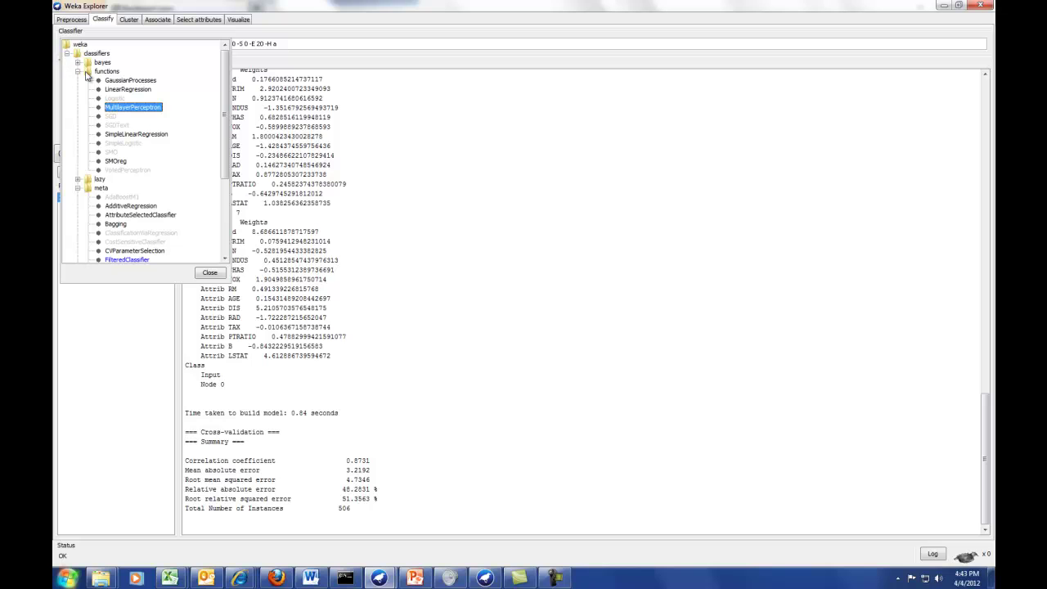
{"action": "left_click", "coordinate": [124, 90]}
{"action": "left_click", "coordinate": [82, 172]}
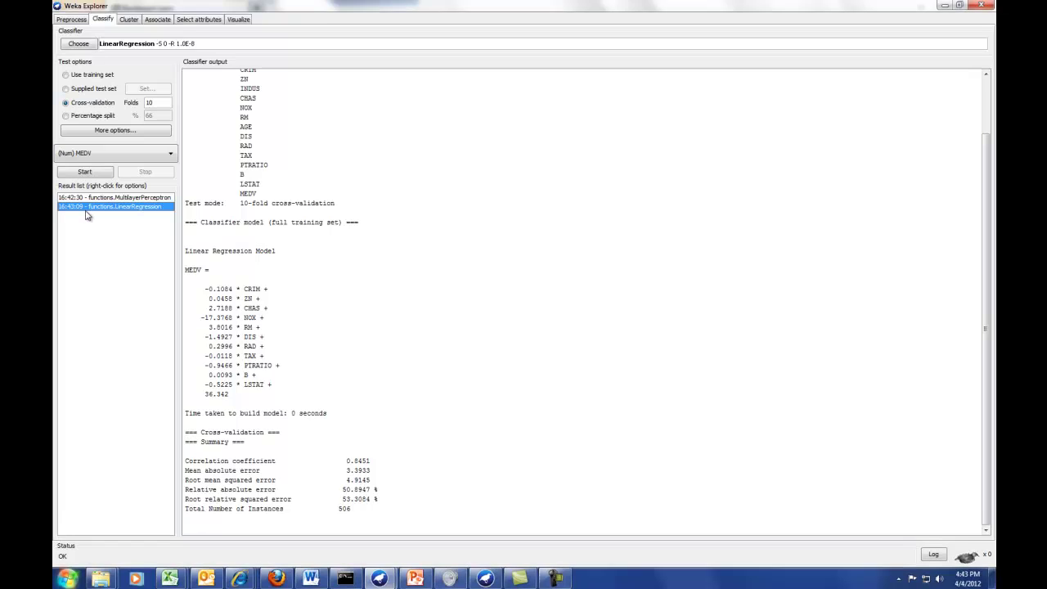
Revisit the MultilayerPerceptron and LinearRegression results, then cross-validate a trees > DecisionStump model
{"action": "left_click", "coordinate": [108, 198]}
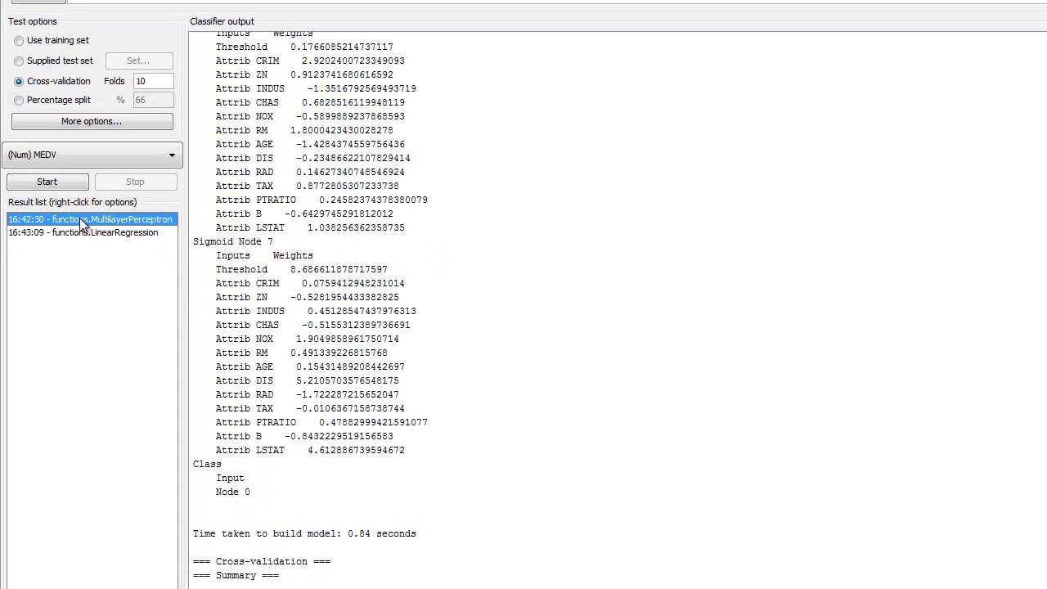
{"action": "left_click", "coordinate": [93, 233]}
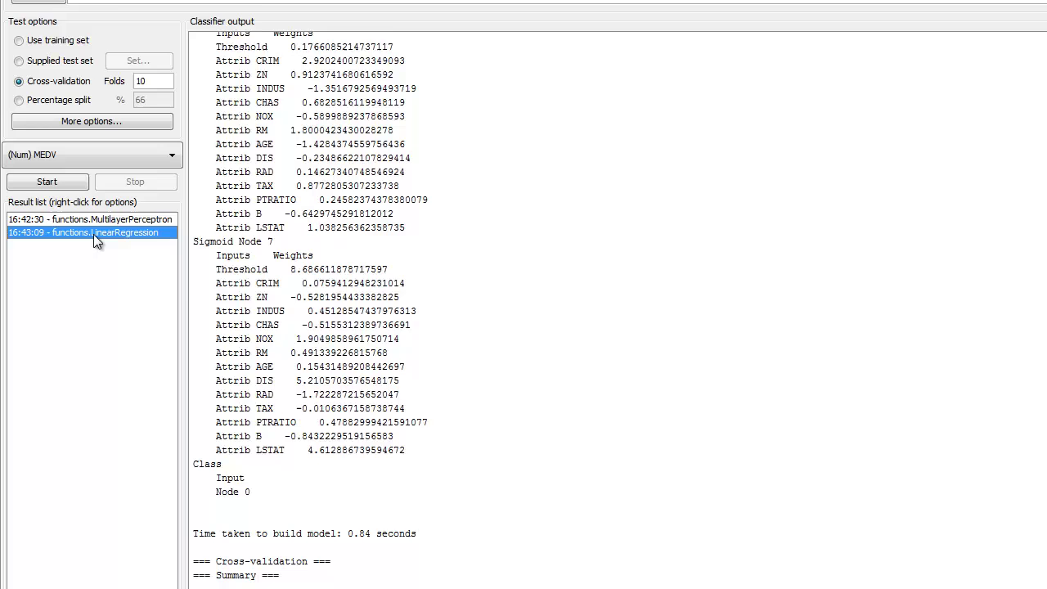
{"action": "left_click", "coordinate": [49, 3]}
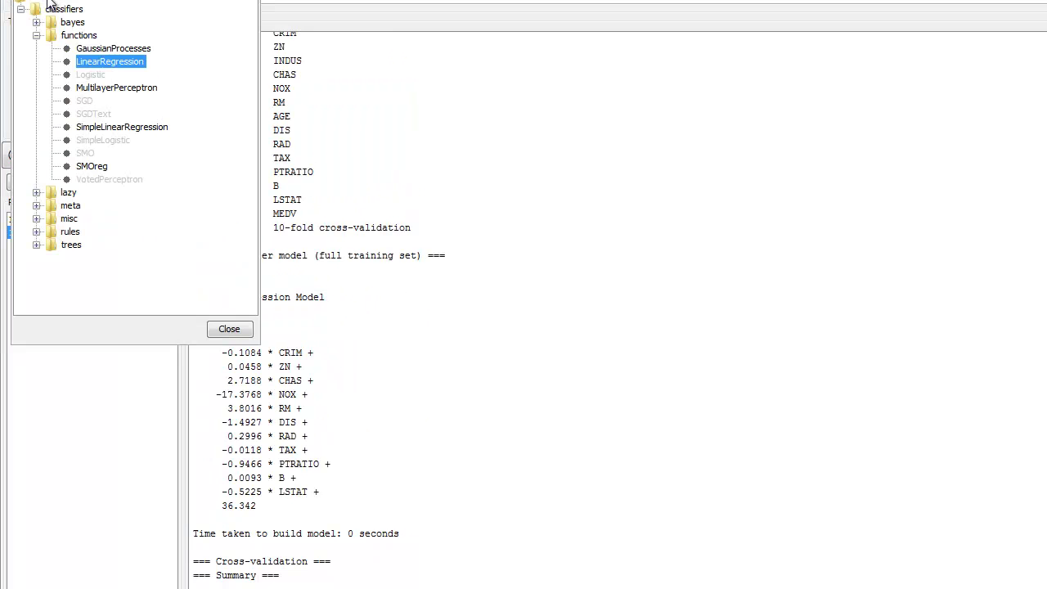
{"action": "left_click", "coordinate": [37, 246]}
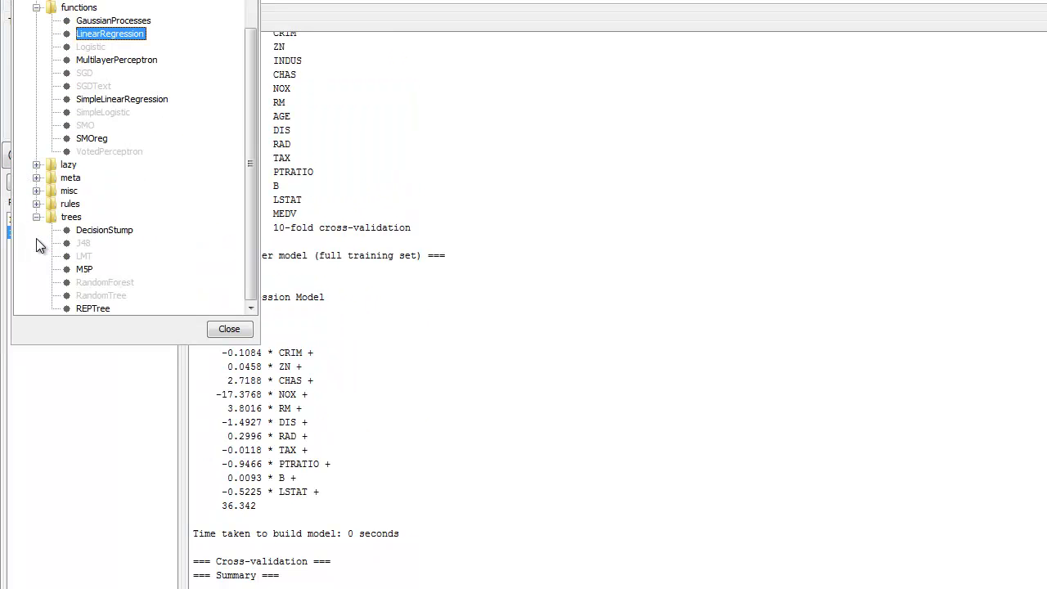
{"action": "left_click", "coordinate": [123, 230]}
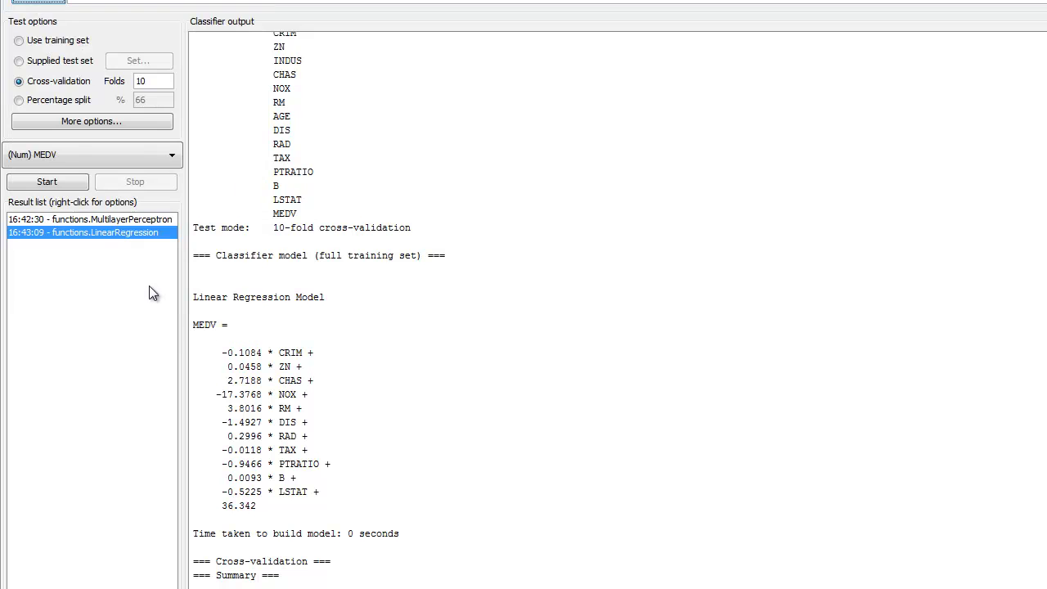
{"action": "left_click", "coordinate": [47, 183]}
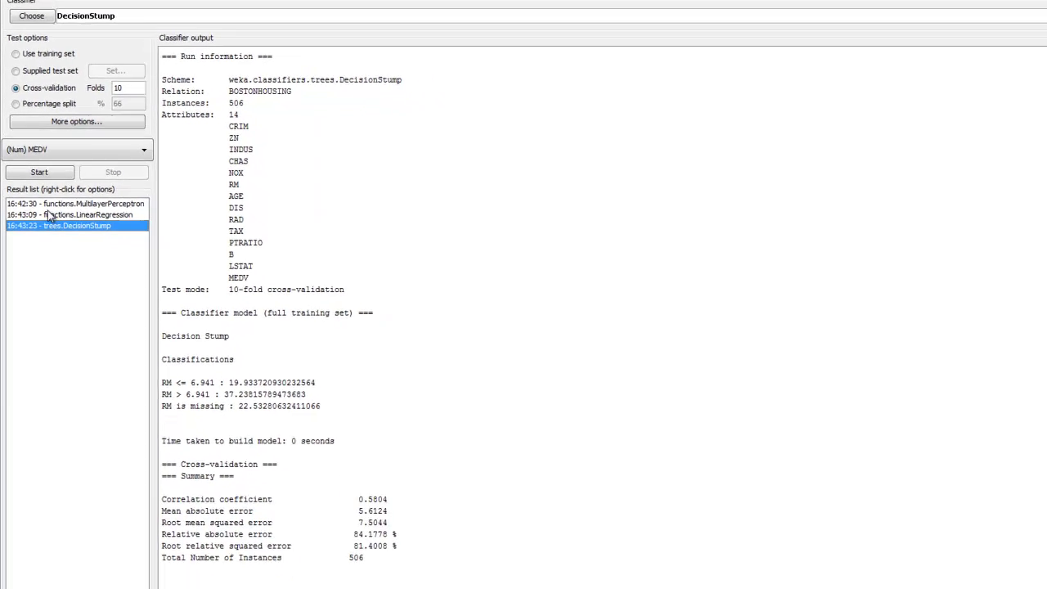
Compare DecisionStump with LinearRegression results, then switch to the Housing Regression Knowledge Flow window
{"action": "left_click", "coordinate": [44, 208]}
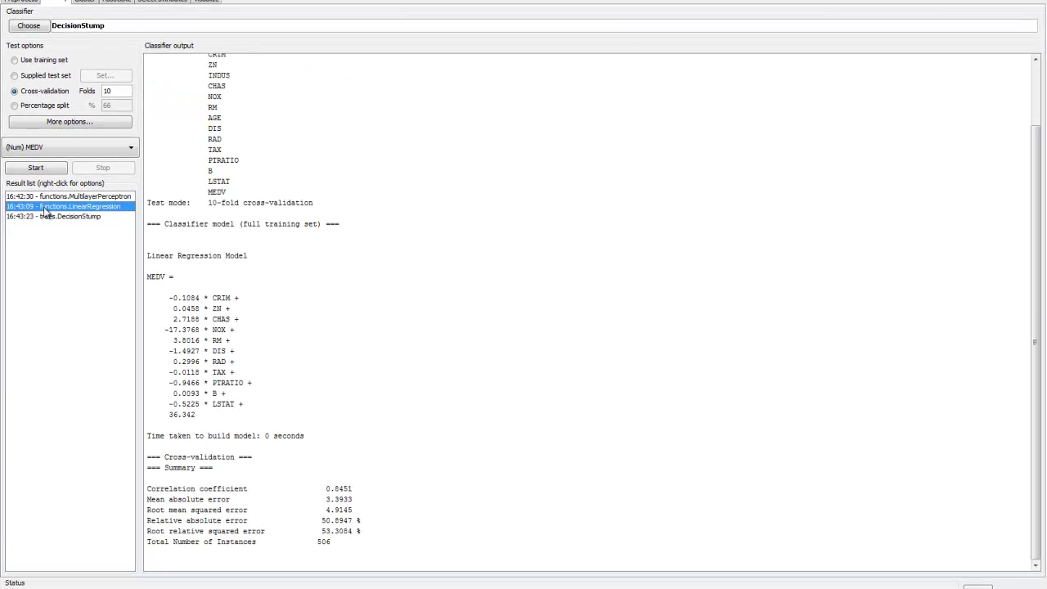
{"action": "left_click", "coordinate": [51, 217]}
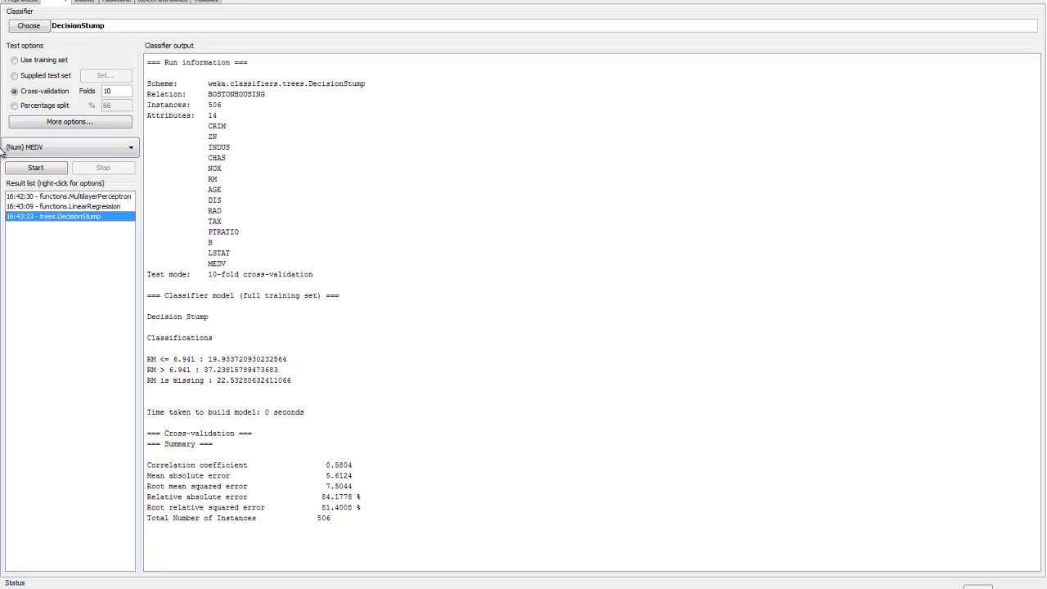
{"action": "key", "text": "alt+Tab"}
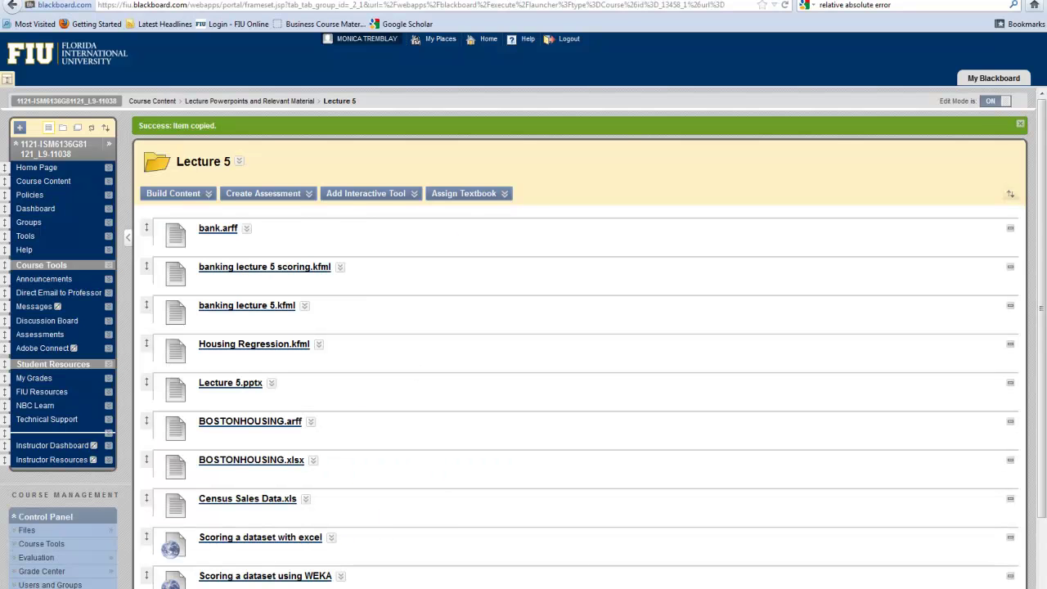
{"action": "key", "text": "alt+Tab"}
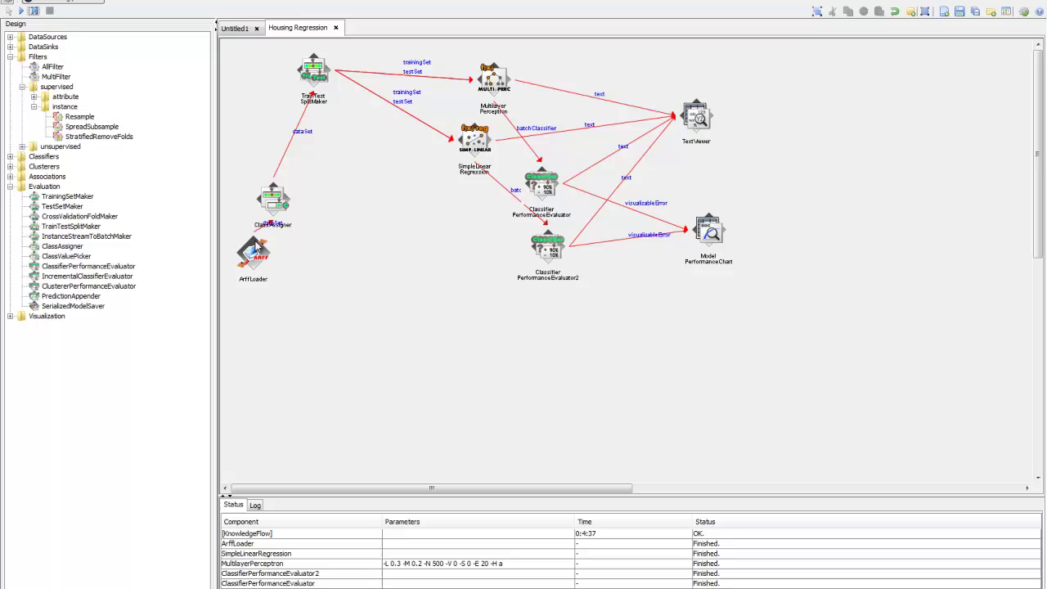
Place ClassAssigner between ArffLoader and TrainTestSplitMaker and confirm MEDV as its class attribute
{"action": "left_click", "coordinate": [278, 197]}
{"action": "left_click_drag", "start_coordinate": [278, 197], "coordinate": [350, 199]}
{"action": "double_click", "coordinate": [350, 198]}
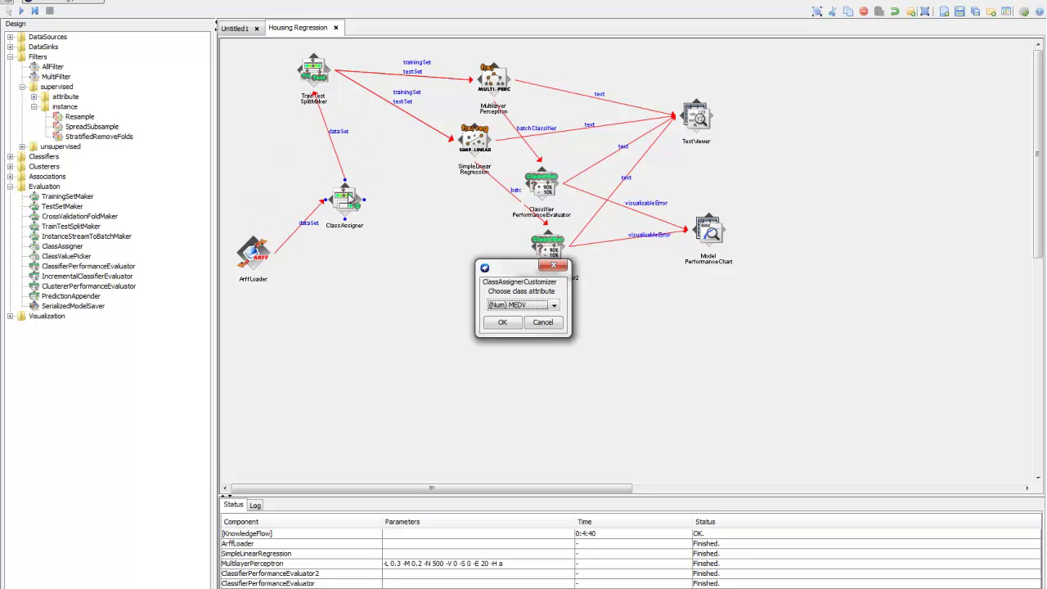
{"action": "left_click", "coordinate": [508, 324]}
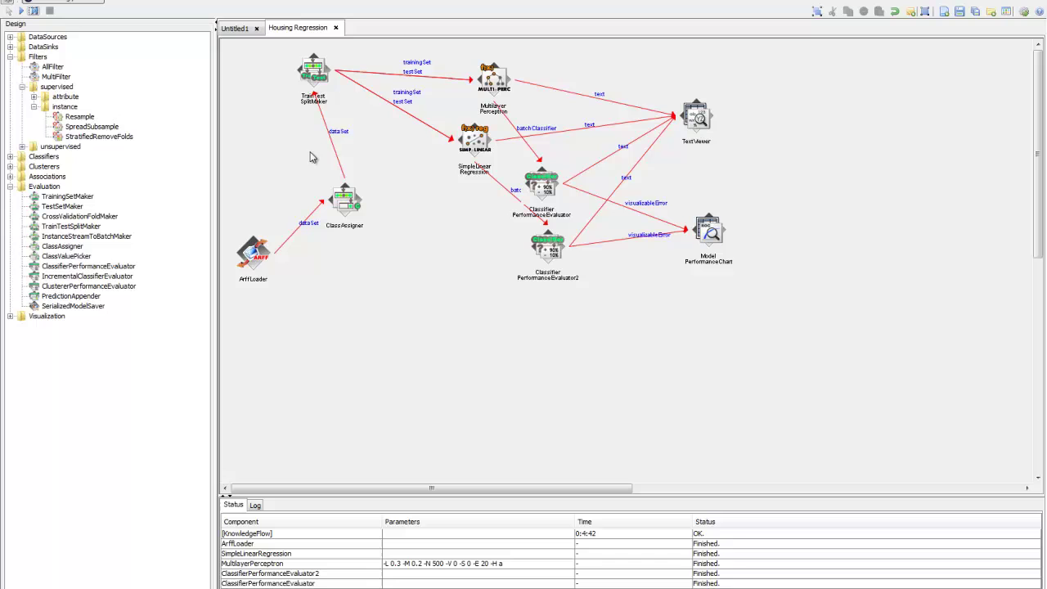
Rearrange TrainTestSplitMaker, both regressors, both evaluators, TextViewer and ModelPerformanceChart into a neat chain
{"action": "left_click_drag", "start_coordinate": [323, 72], "coordinate": [383, 115]}
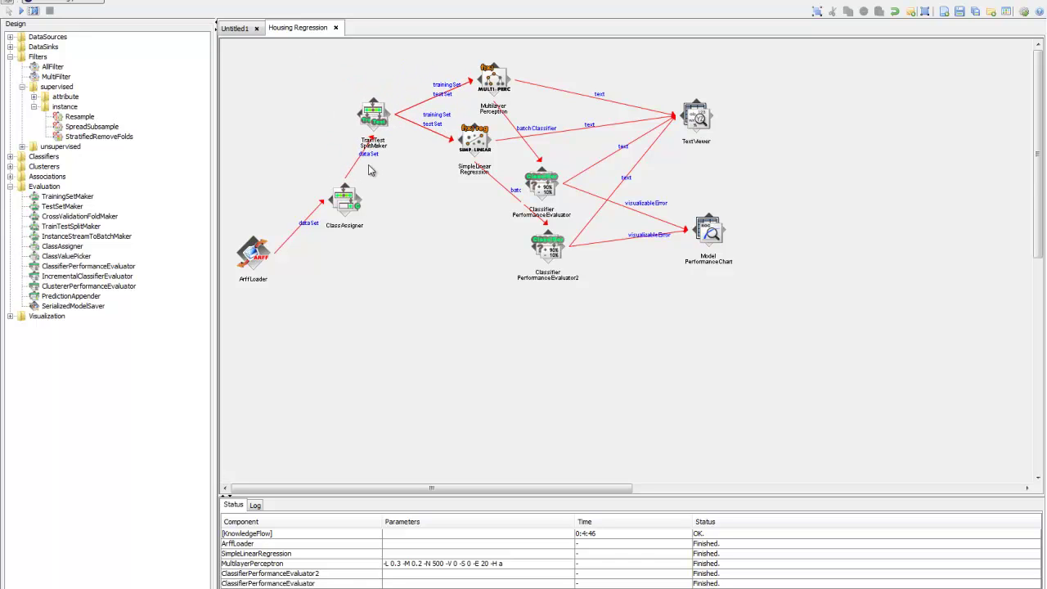
{"action": "left_click_drag", "start_coordinate": [465, 148], "coordinate": [471, 185]}
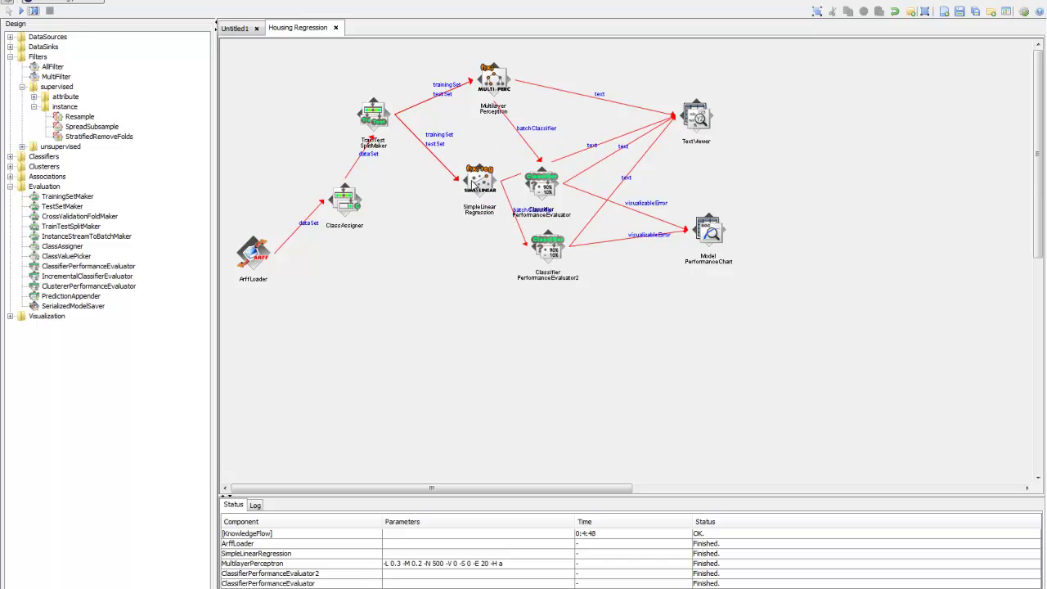
{"action": "left_click_drag", "start_coordinate": [542, 182], "coordinate": [560, 147]}
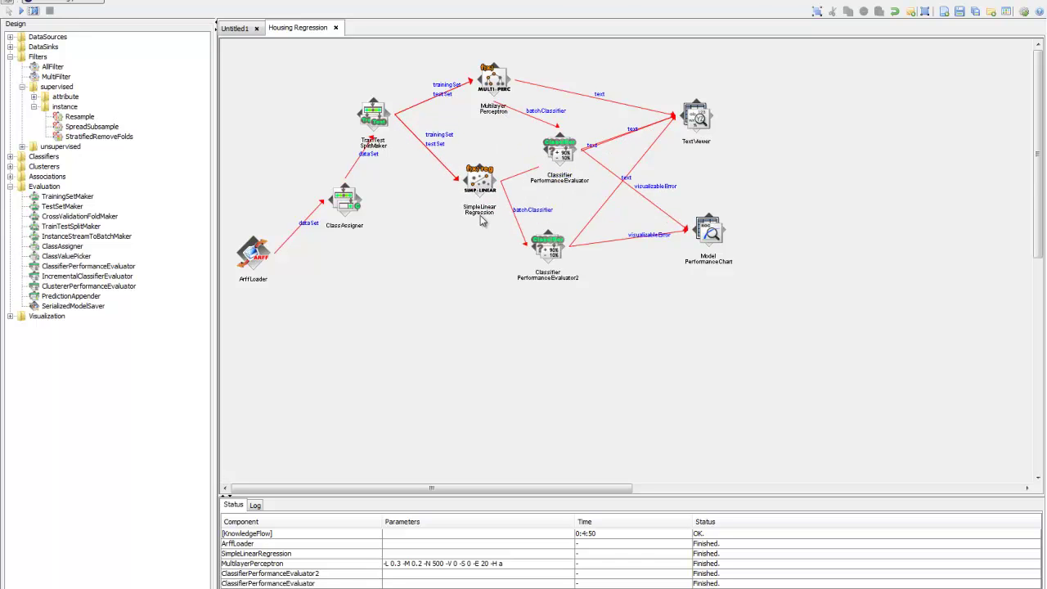
{"action": "mouse_move", "coordinate": [466, 199]}
{"action": "left_mouse_down"}
{"action": "mouse_move", "coordinate": [524, 193]}
{"action": "mouse_move", "coordinate": [463, 197]}
{"action": "mouse_move", "coordinate": [472, 200]}
{"action": "left_mouse_up"}
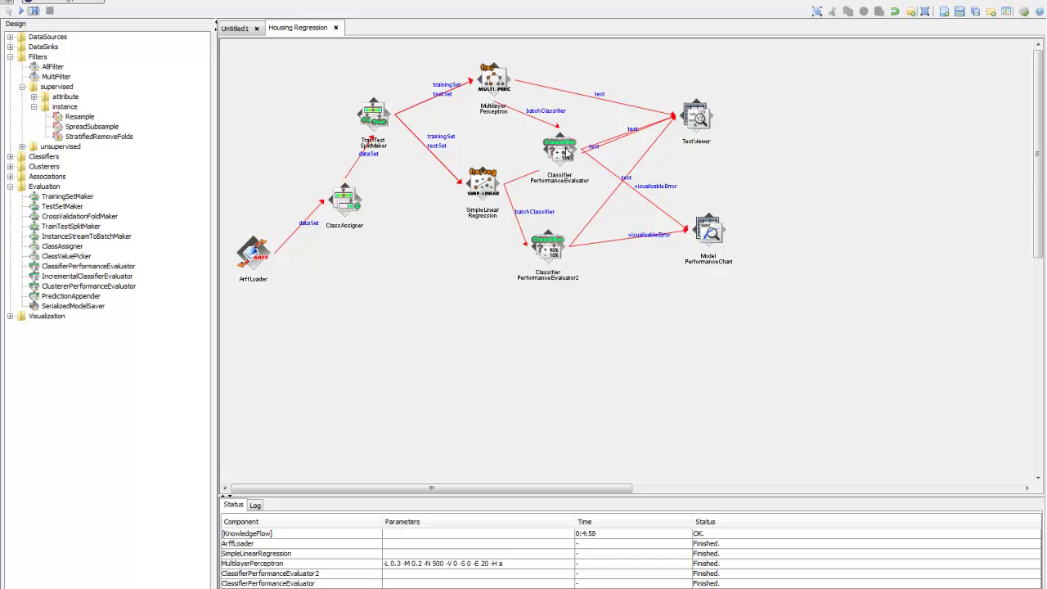
{"action": "left_click_drag", "start_coordinate": [567, 153], "coordinate": [571, 133]}
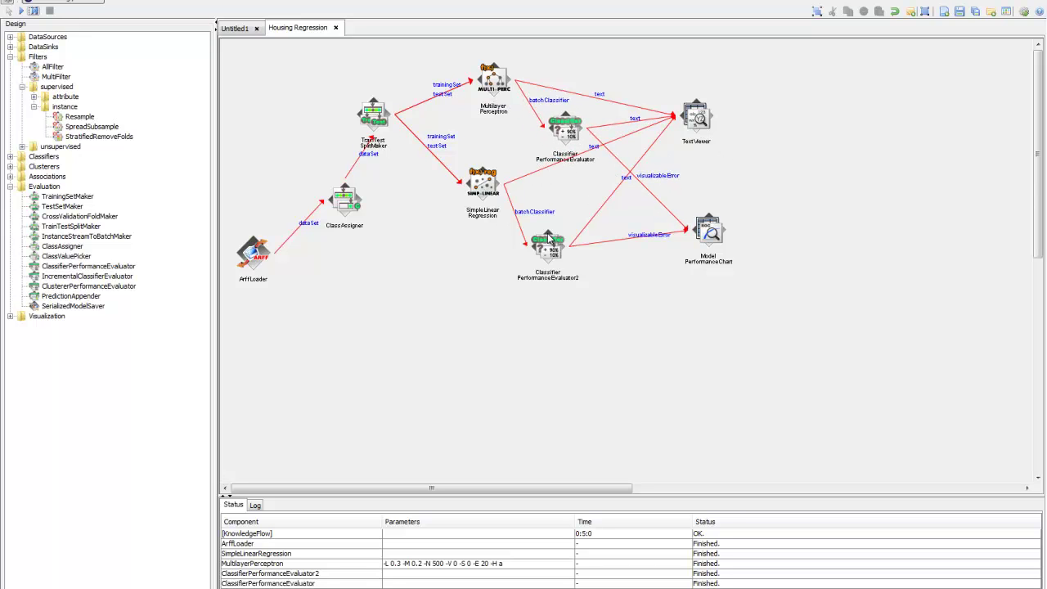
{"action": "left_click_drag", "start_coordinate": [546, 242], "coordinate": [566, 205]}
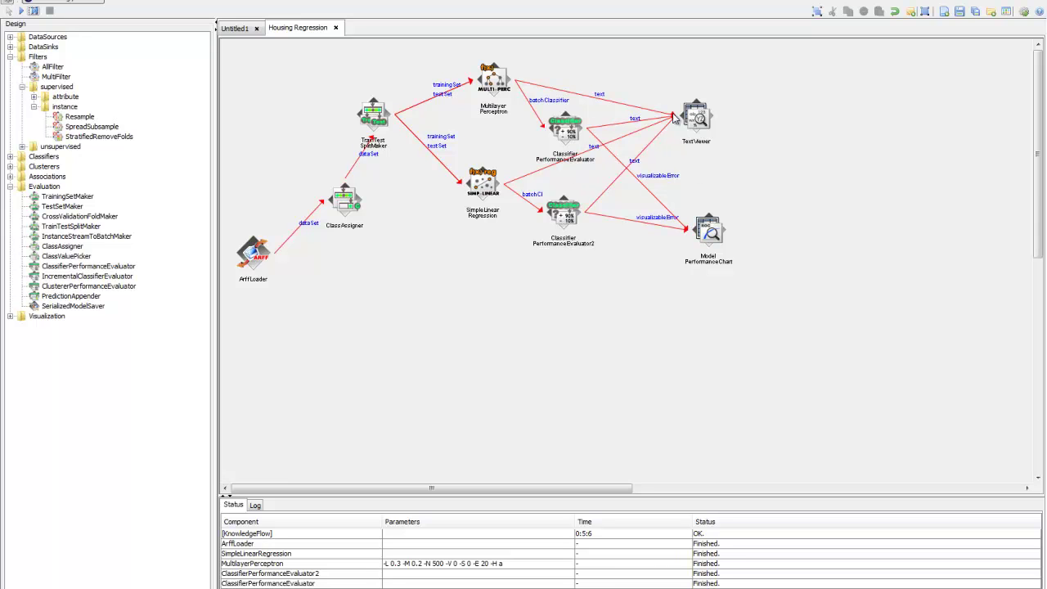
{"action": "left_click_drag", "start_coordinate": [708, 124], "coordinate": [723, 94]}
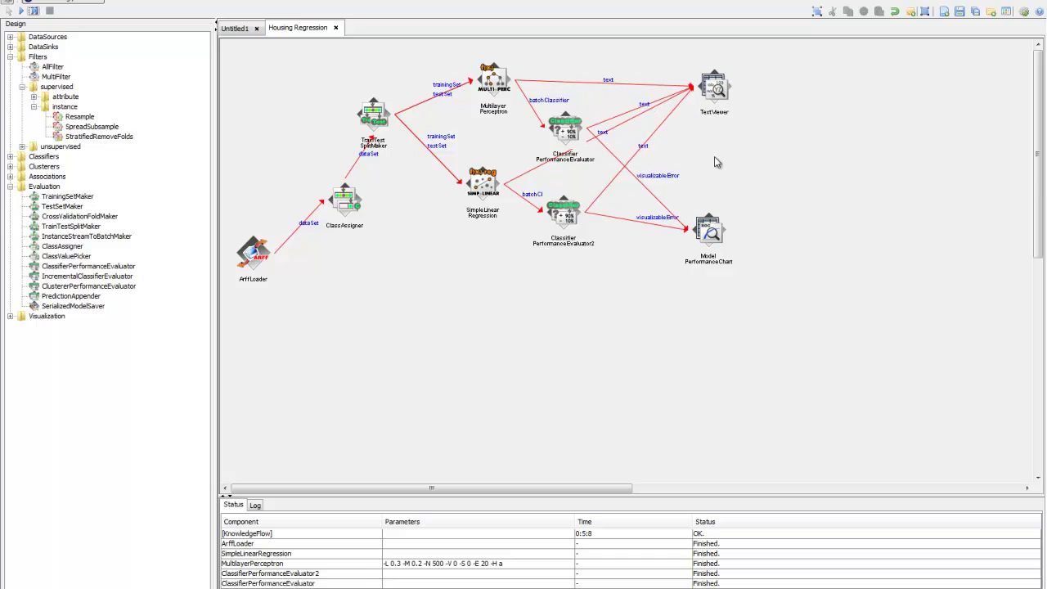
{"action": "left_click_drag", "start_coordinate": [708, 229], "coordinate": [719, 242]}
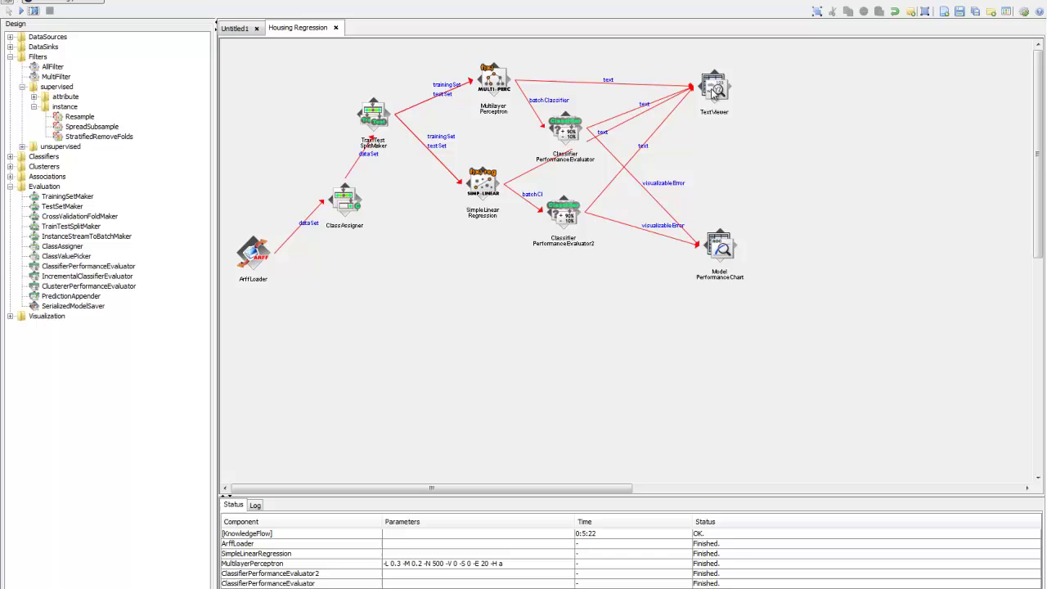
Nudge the TextViewer node and rerun the Housing Regression flow, finishing in about 3 seconds
{"action": "left_click", "coordinate": [714, 92]}
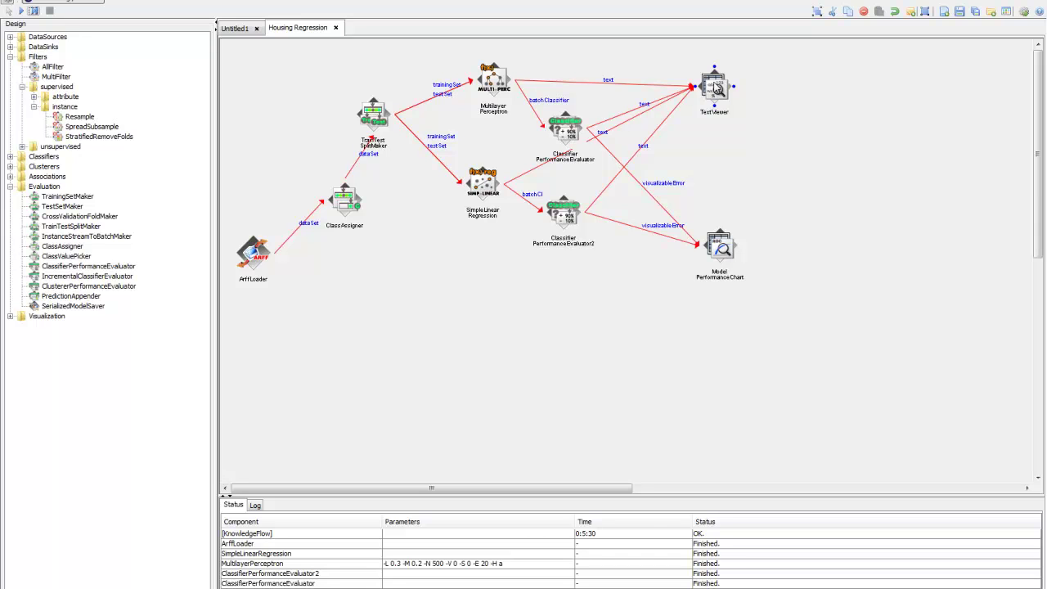
{"action": "left_click_drag", "start_coordinate": [716, 88], "coordinate": [715, 90]}
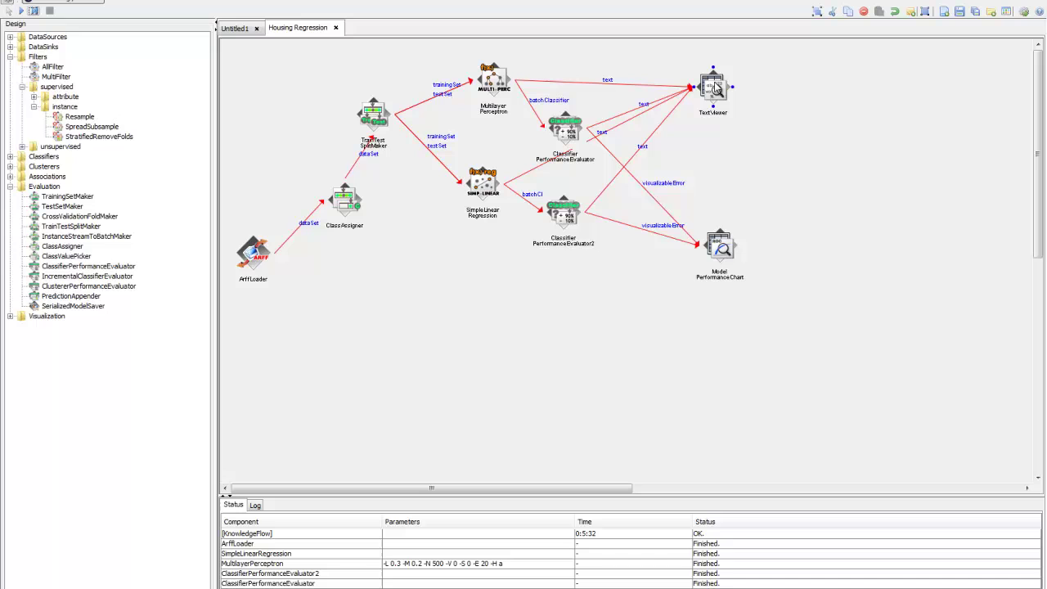
{"action": "left_click", "coordinate": [22, 11]}
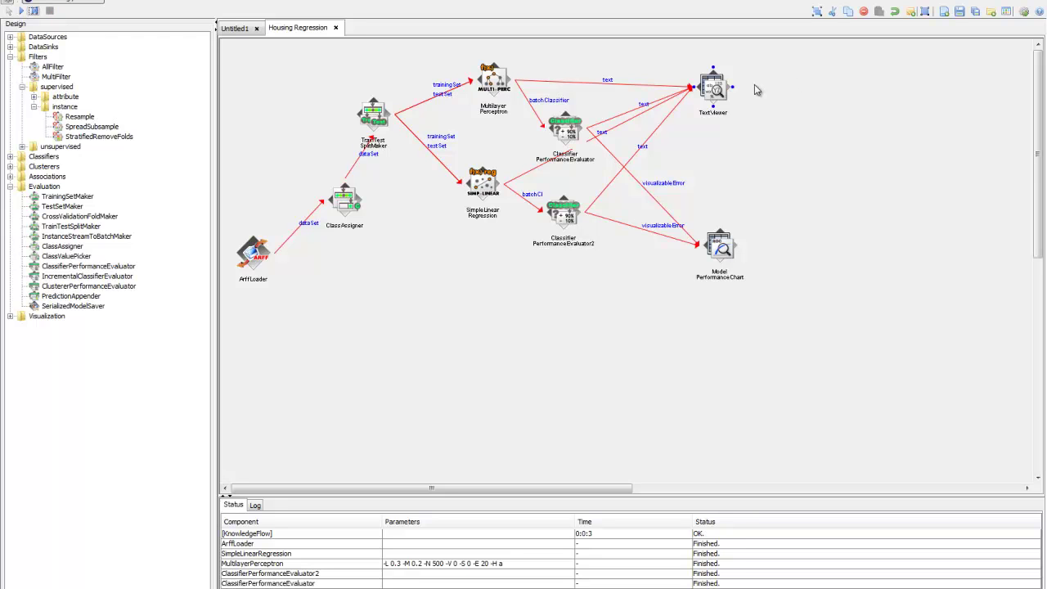
Show the TextViewer results and review the SimpleLinearRegression equation and evaluation (correlation 0.7389)
{"action": "right_click", "coordinate": [717, 92]}
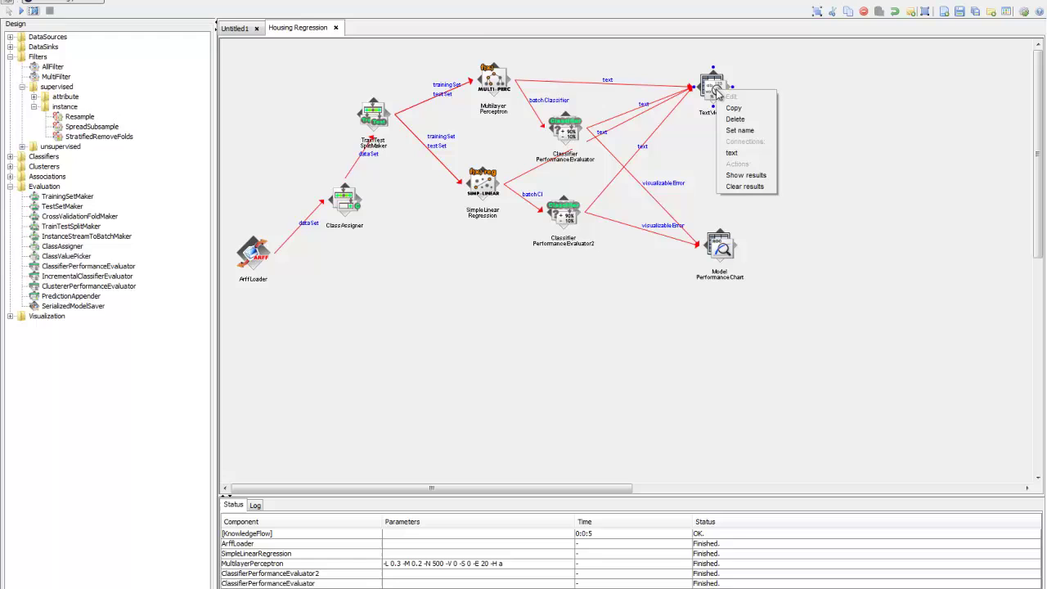
{"action": "left_click", "coordinate": [746, 176]}
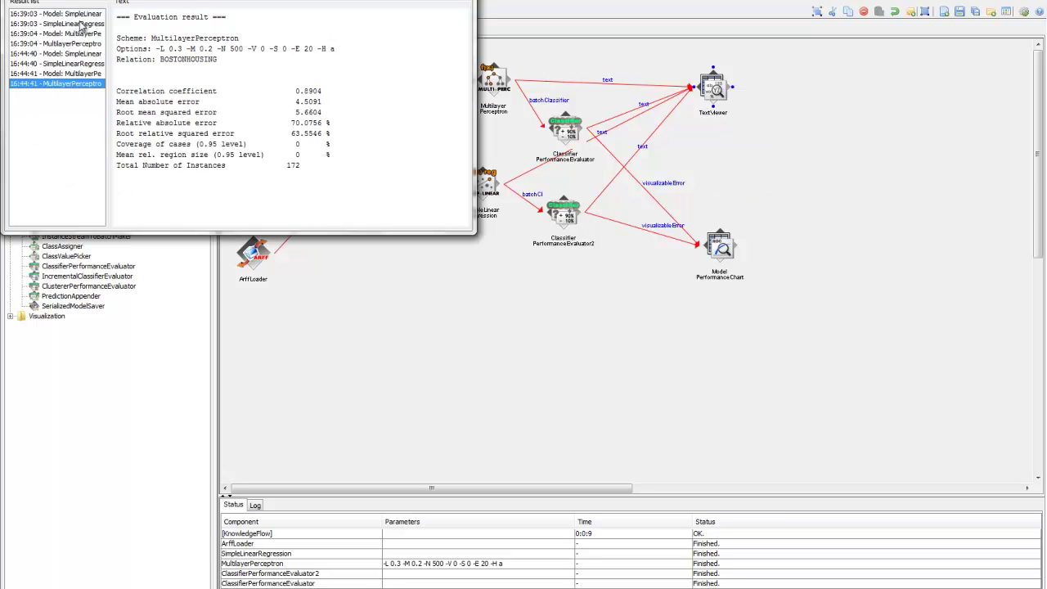
{"action": "left_click", "coordinate": [85, 54]}
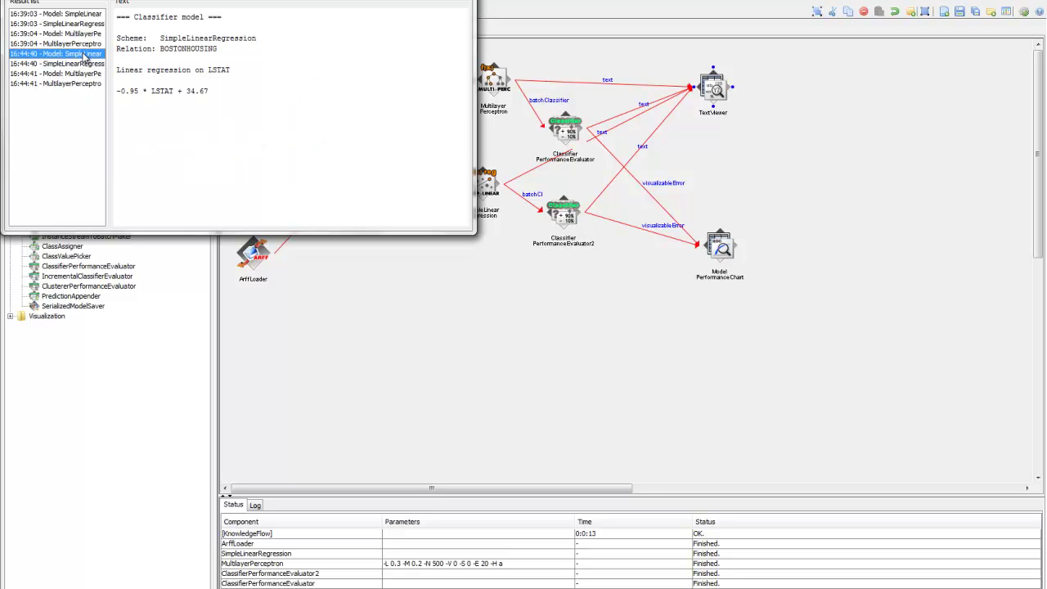
{"action": "left_click", "coordinate": [85, 64]}
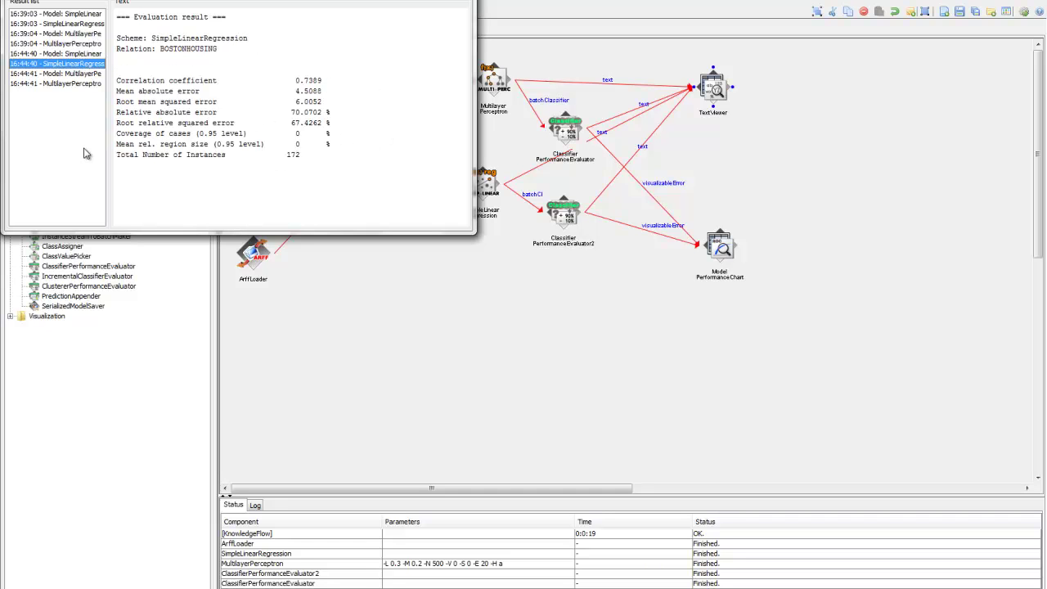
Review the MultilayerPerceptron weights and its evaluation: correlation 0.8904, RMSE 5.6604
{"action": "left_click", "coordinate": [88, 75]}
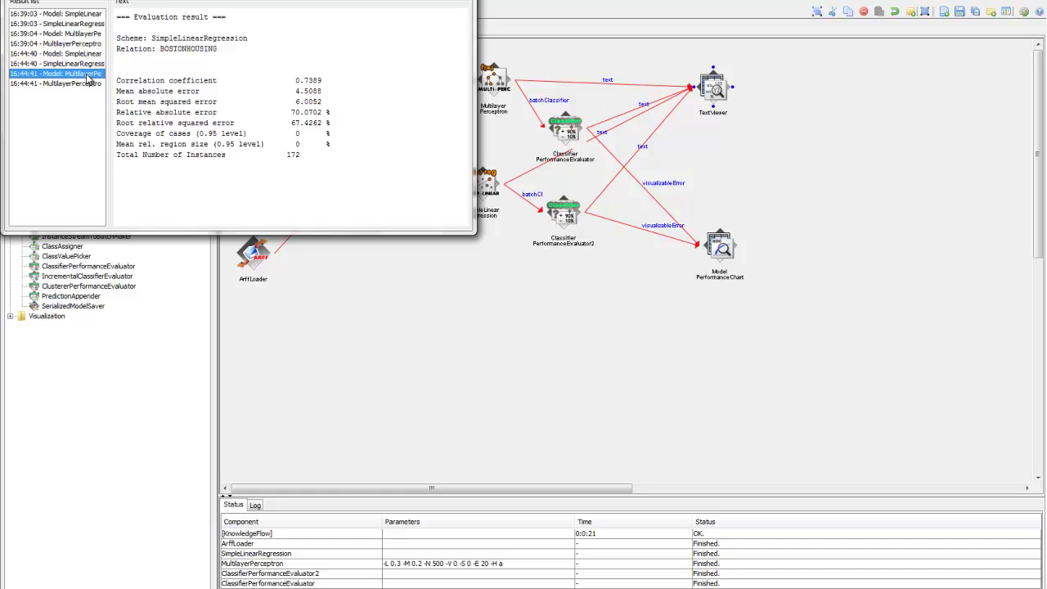
{"action": "scroll", "coordinate": [347, 98], "scroll_direction": "up", "scroll_amount": 13}
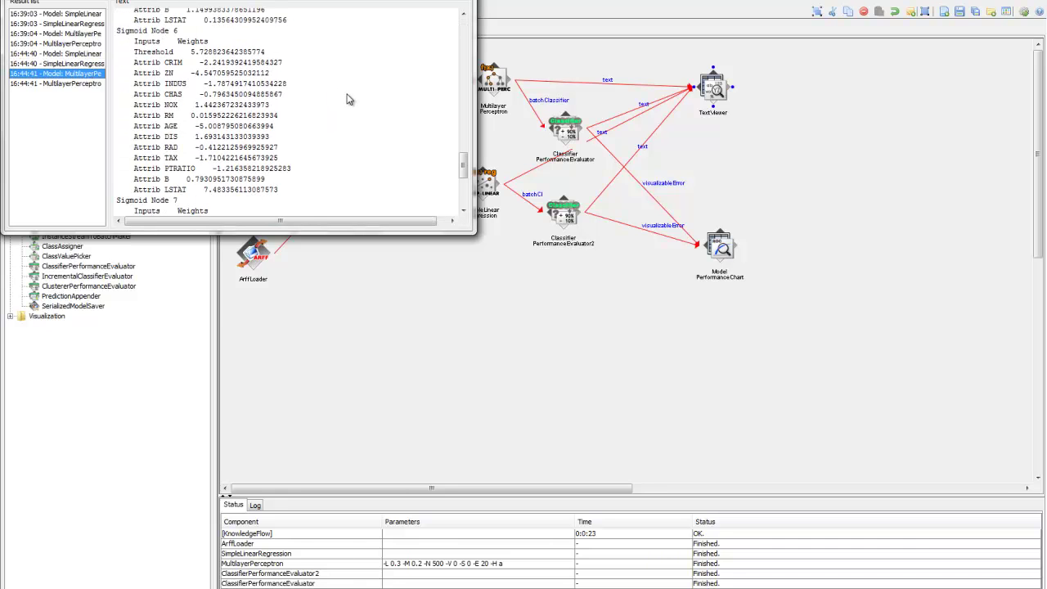
{"action": "left_click", "coordinate": [65, 83]}
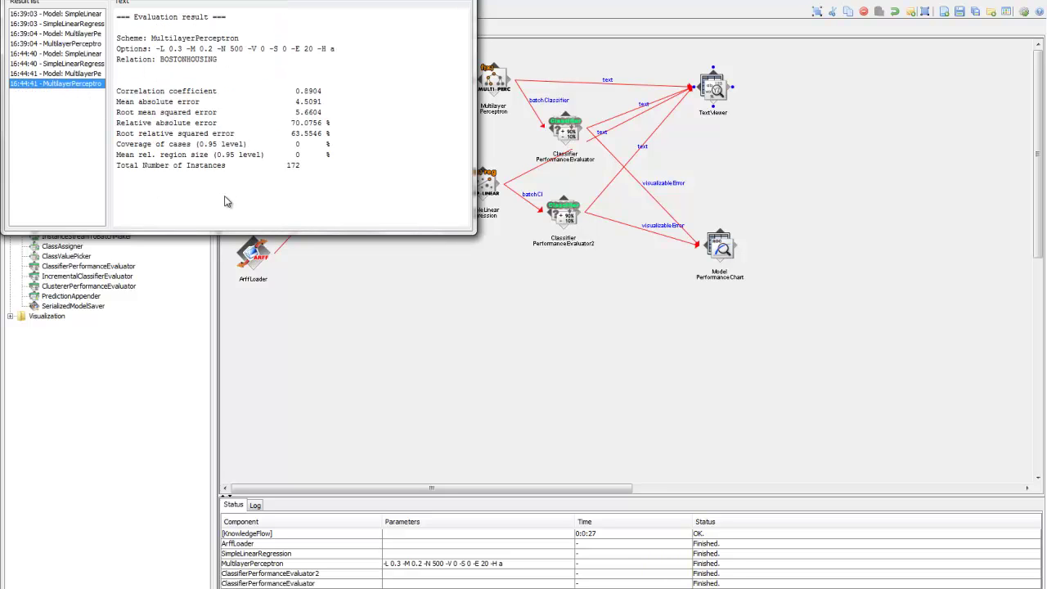